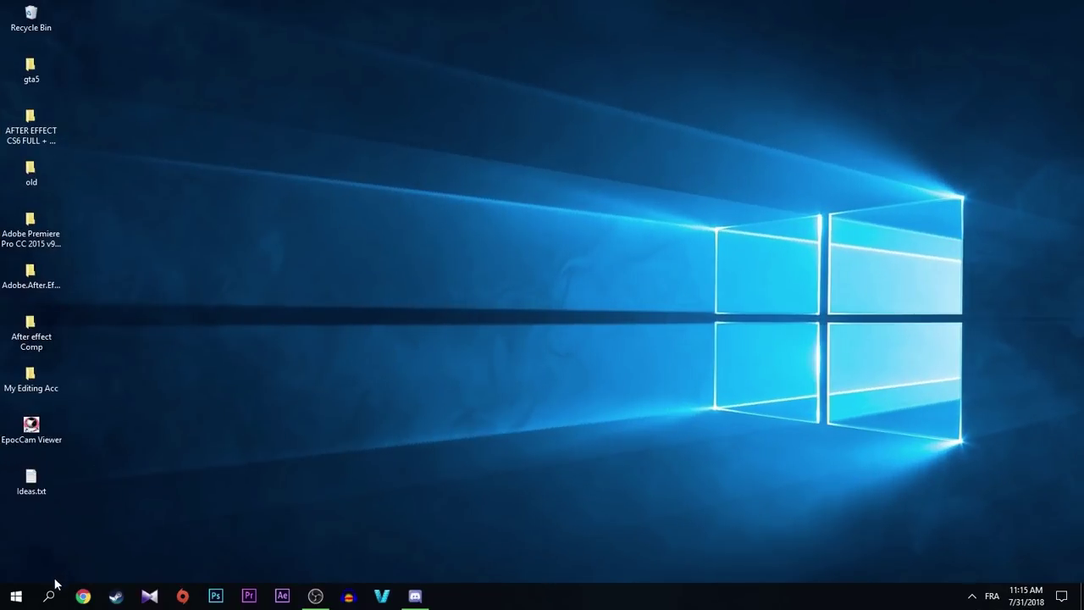
Step: Search 'update', confirm Windows Update reports the PC is up to date, then close it
left_click(49, 594)
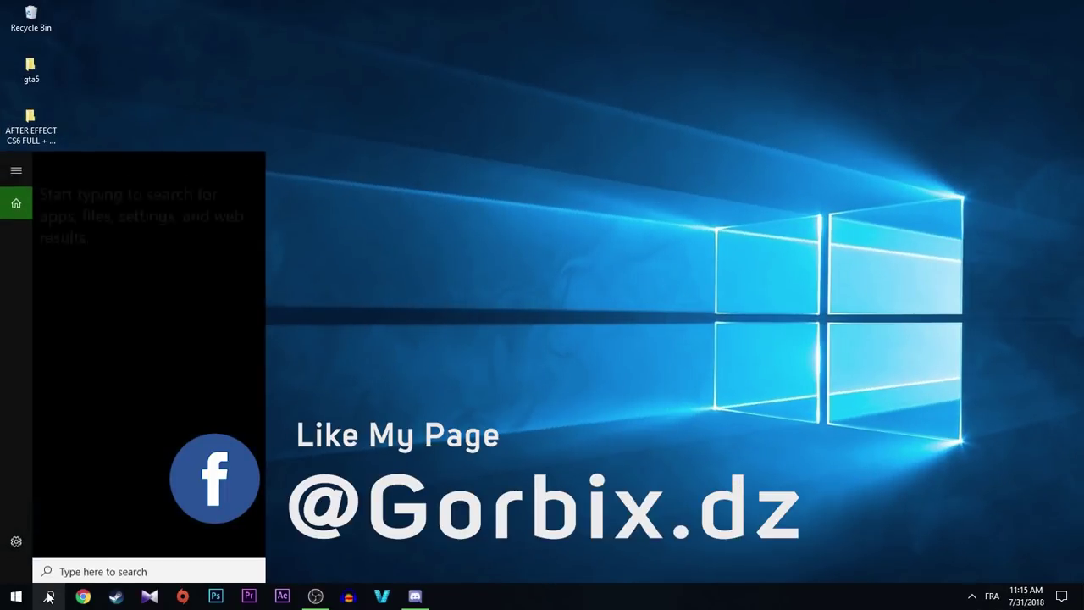
type("update")
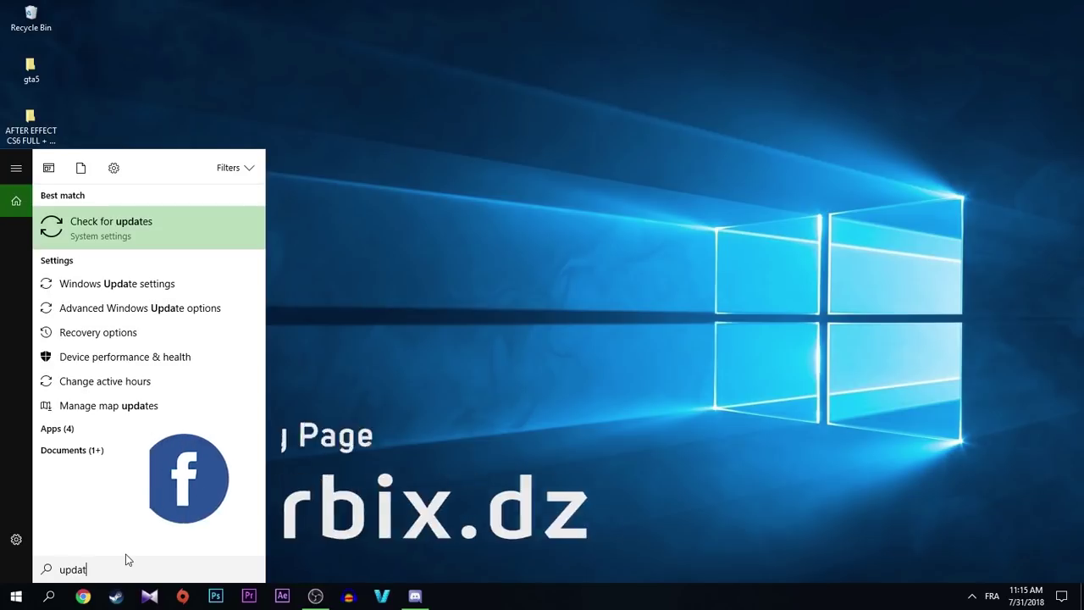
left_click(136, 233)
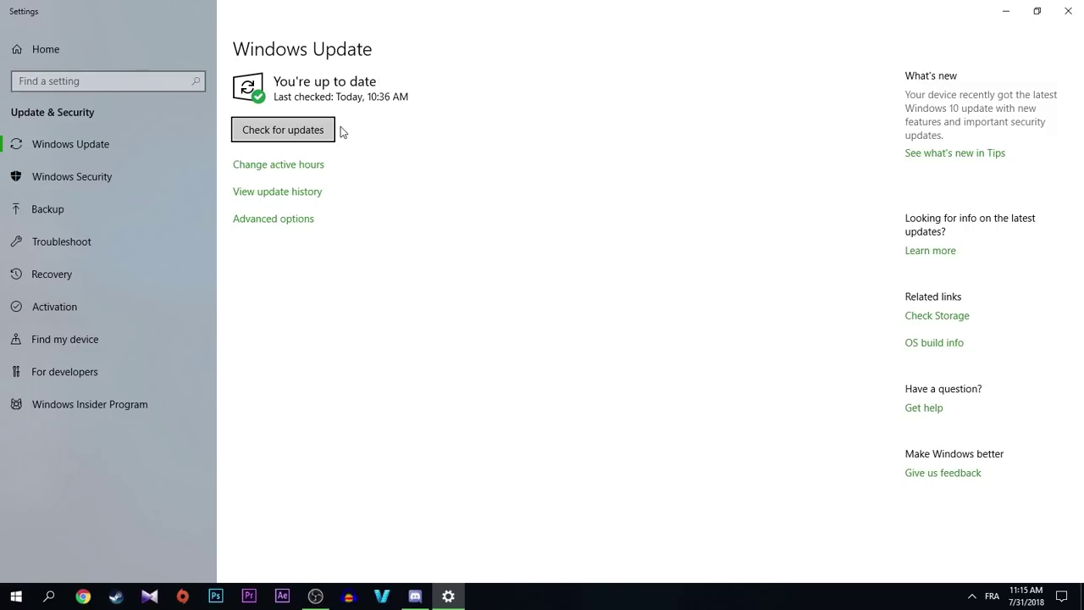
left_click(1072, 10)
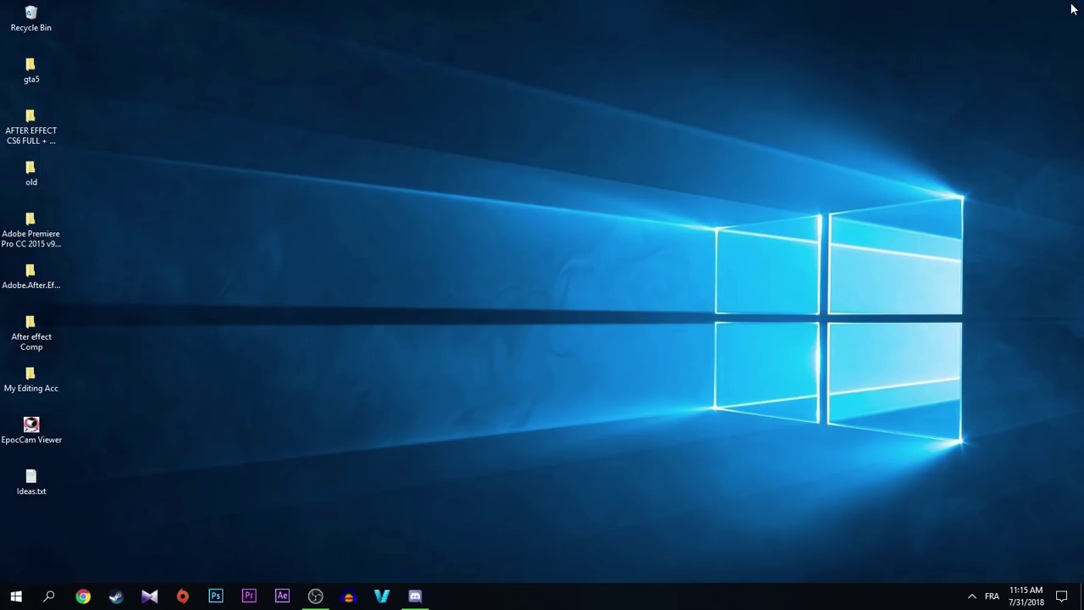
Step: From the tray volume icon's Sound settings, open the Realtek microphone's Device properties
left_click(973, 597)
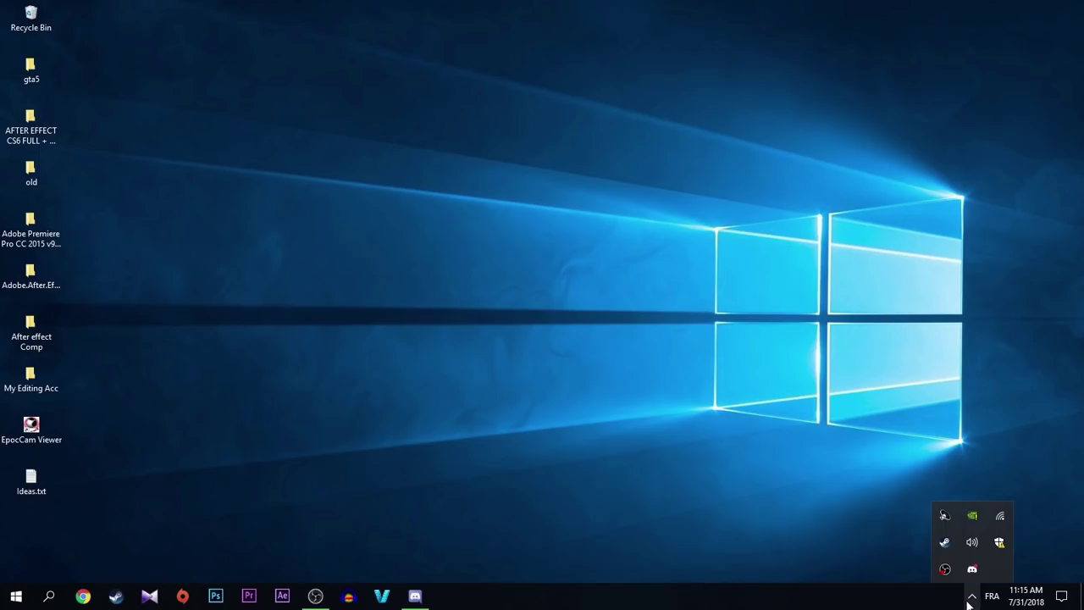
right_click(975, 549)
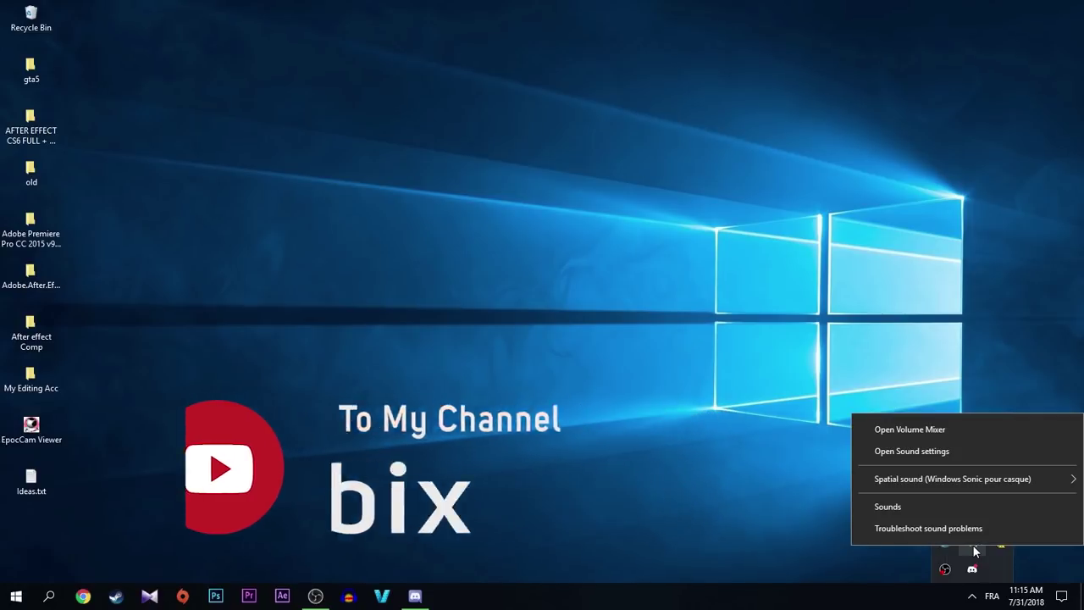
left_click(923, 450)
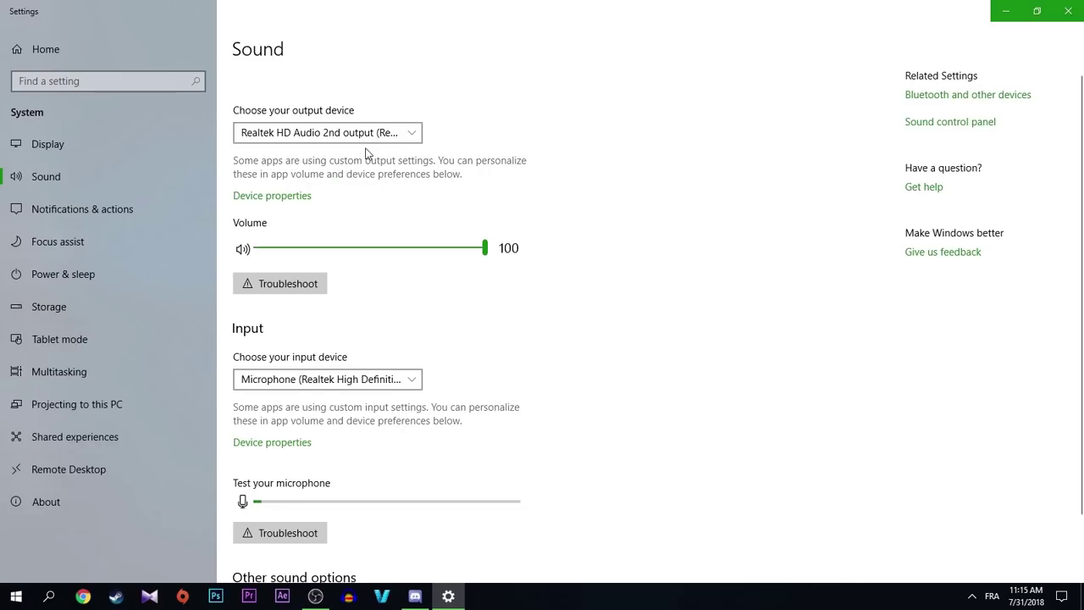
scroll(366, 155, "down", 2)
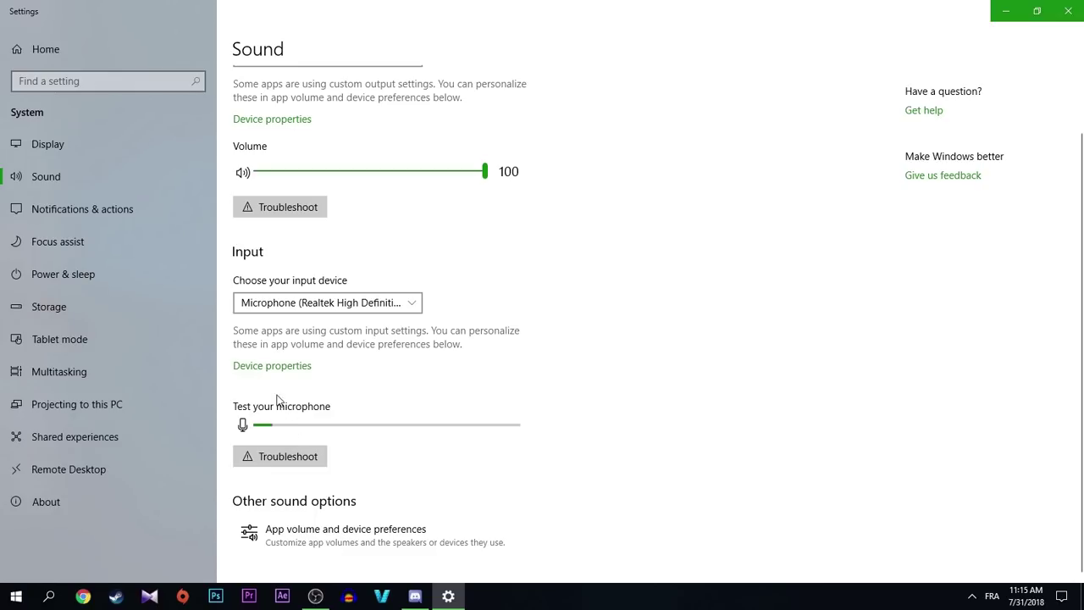
left_click(280, 367)
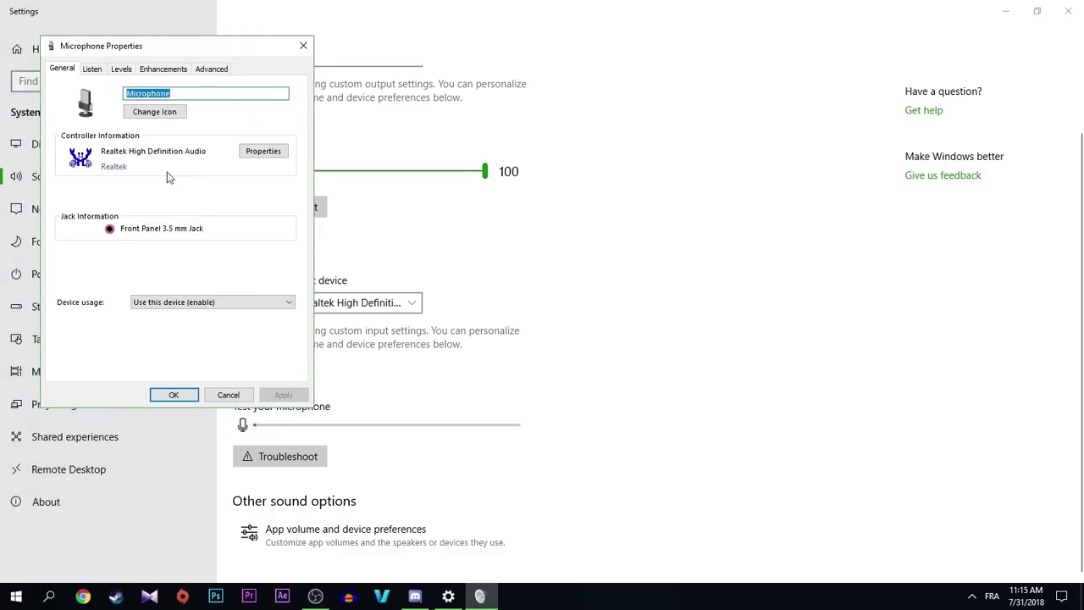
Step: Review the microphone's Listen, Levels (100) and Enhancements settings, including Noise Suppression and Echo Cancellation
left_click(92, 70)
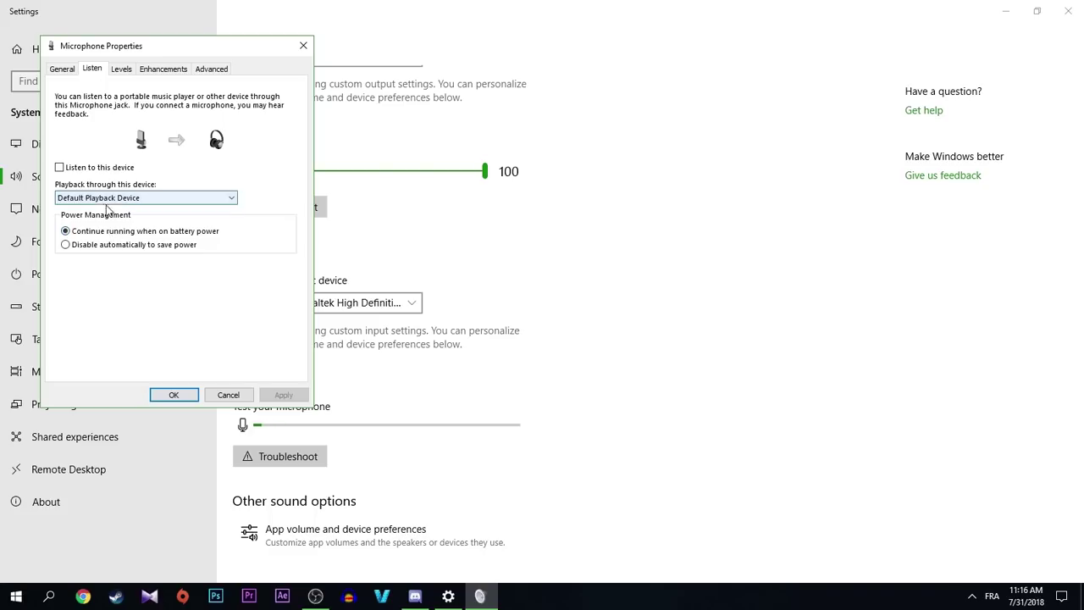
left_click(118, 72)
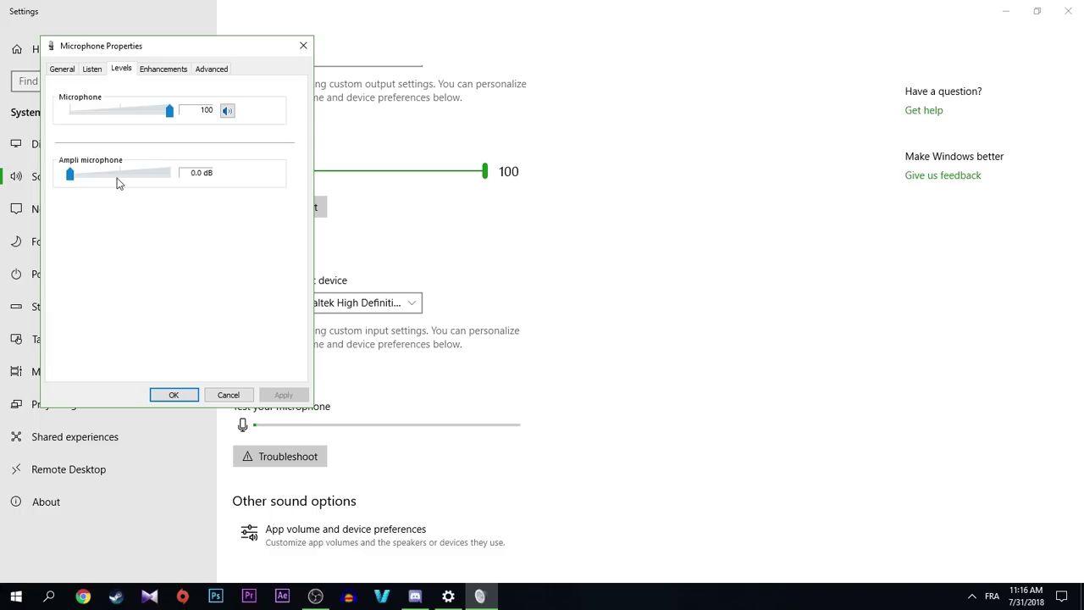
left_click(157, 75)
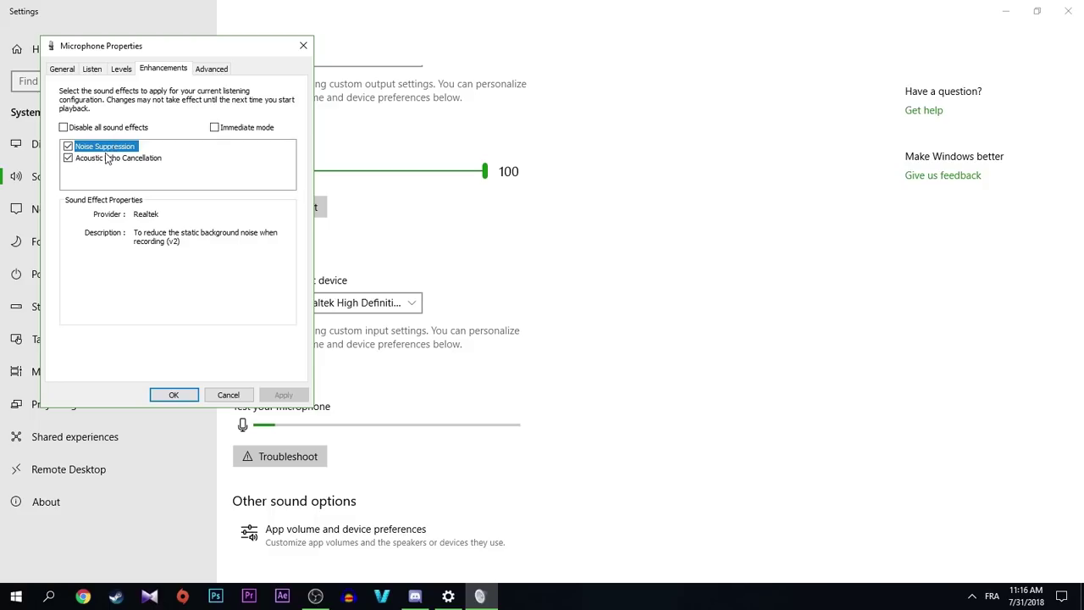
Step: Keep the microphone format at 2 channel, 16 bit, 48000 Hz (DVD Quality), confirm, and close Settings
left_click(211, 69)
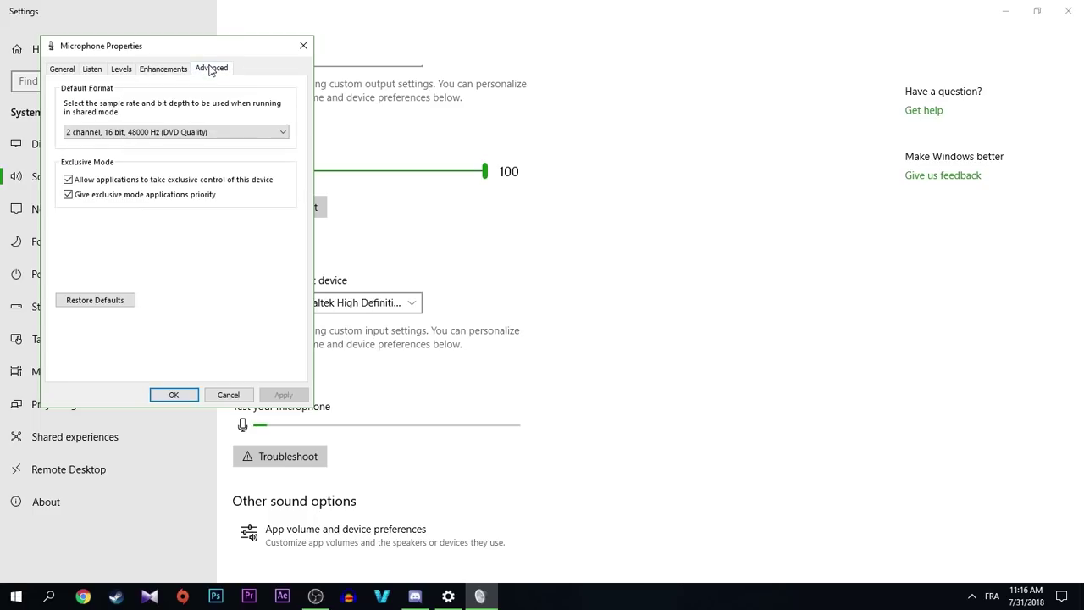
left_click(187, 132)
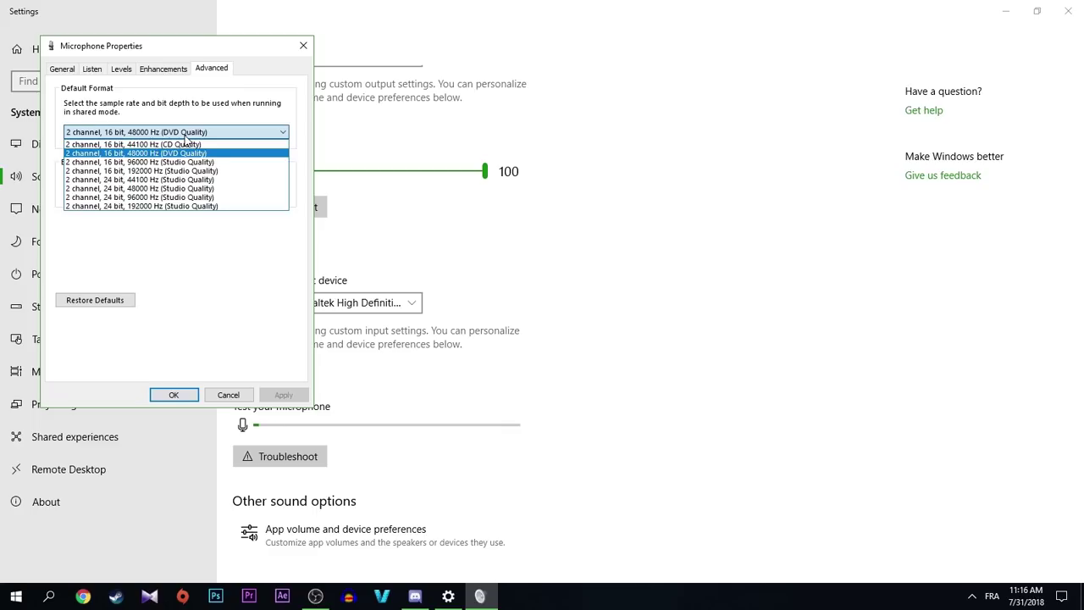
left_click(174, 394)
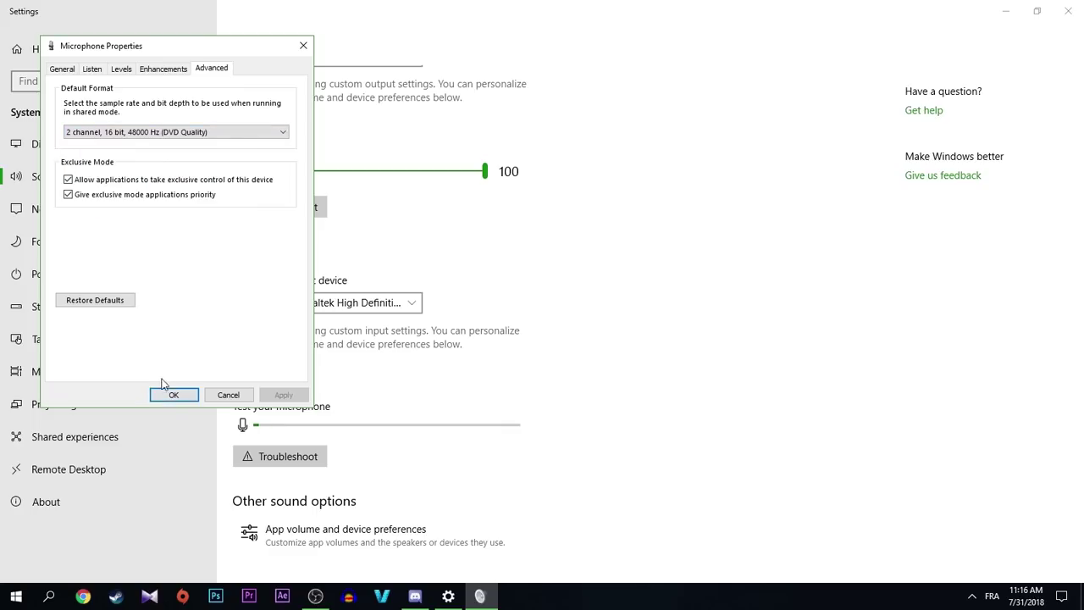
left_click(173, 394)
left_click(1062, 13)
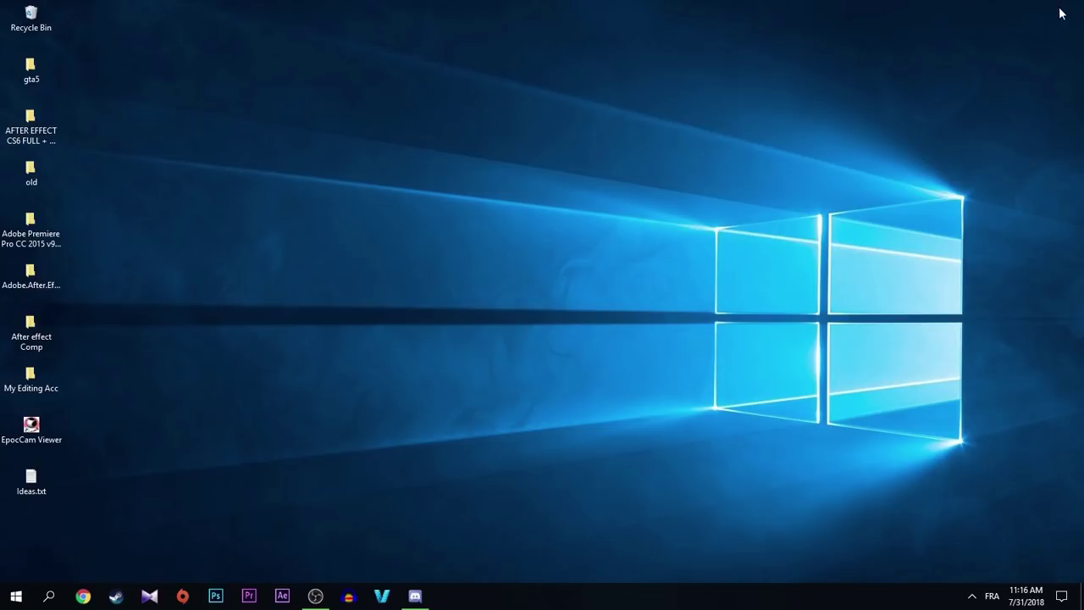
left_click(415, 596)
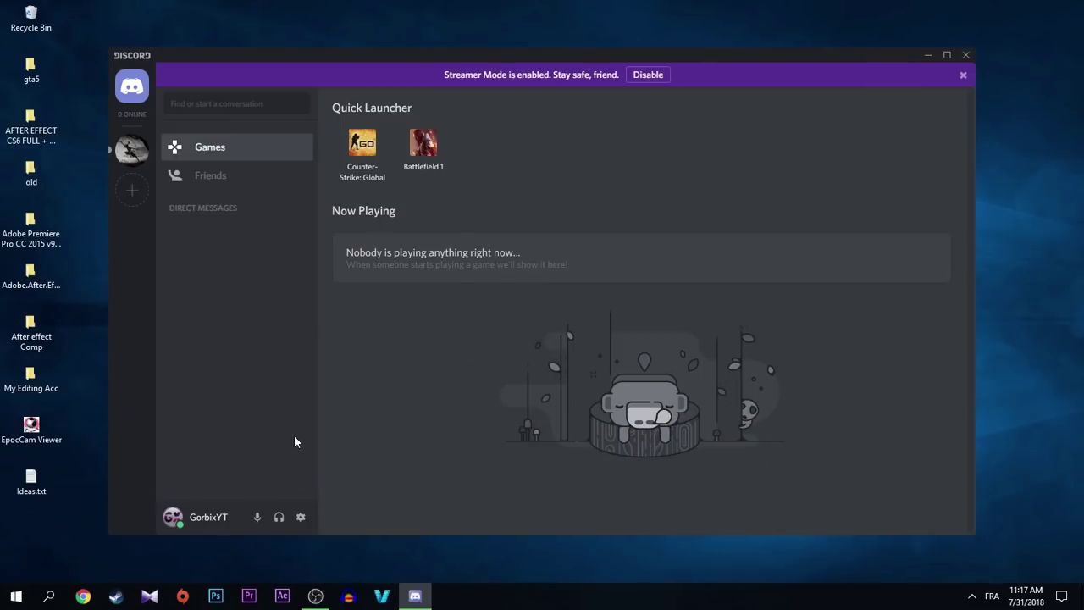
Step: Go to Discord's User Settings > Voice & Video and expand the Input Device list
left_click(299, 517)
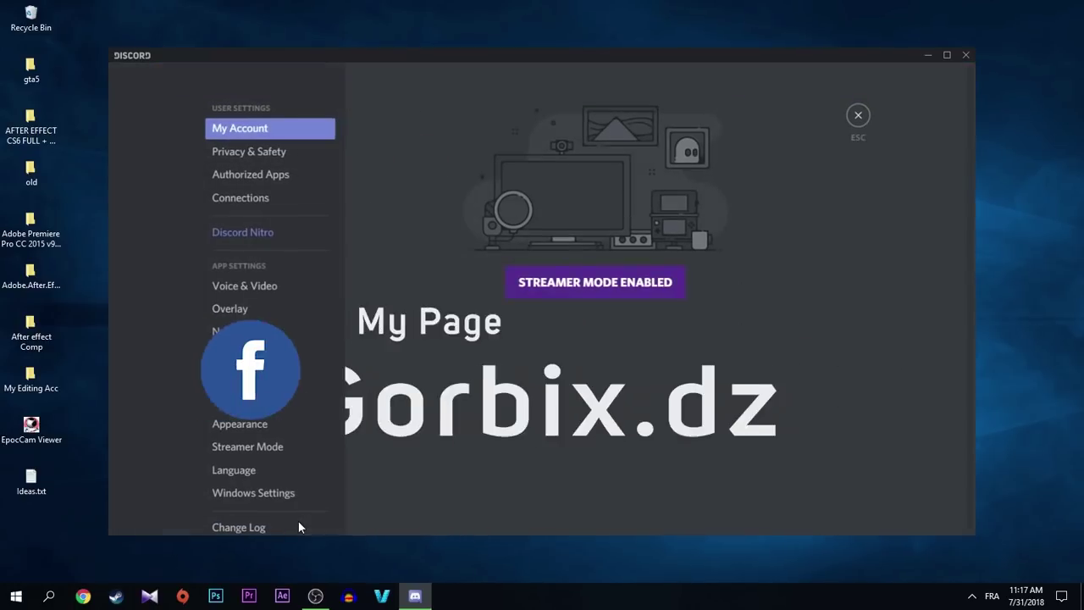
left_click(247, 289)
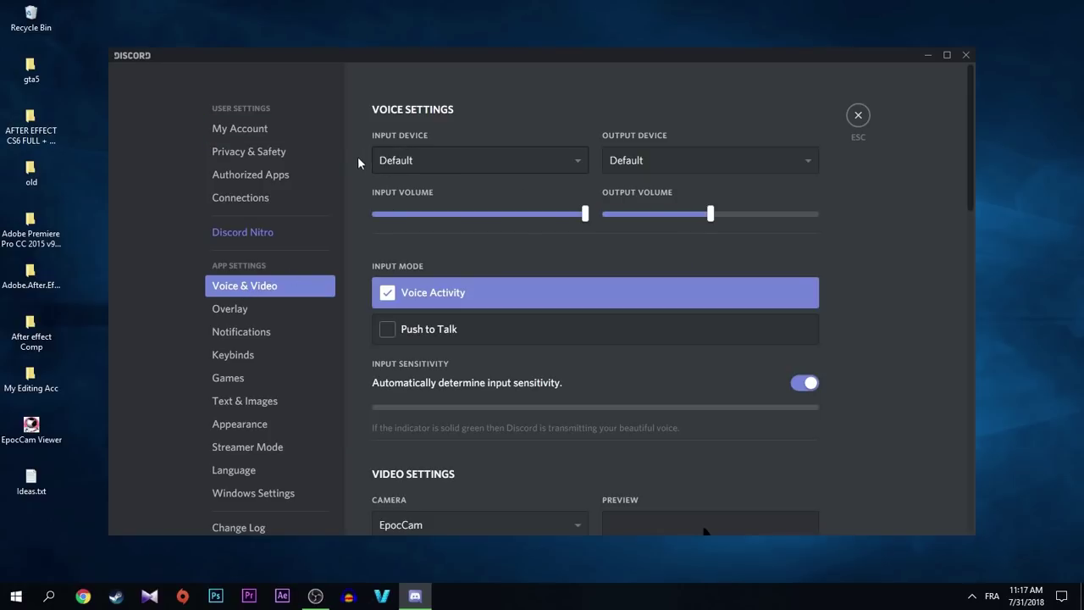
left_click(438, 158)
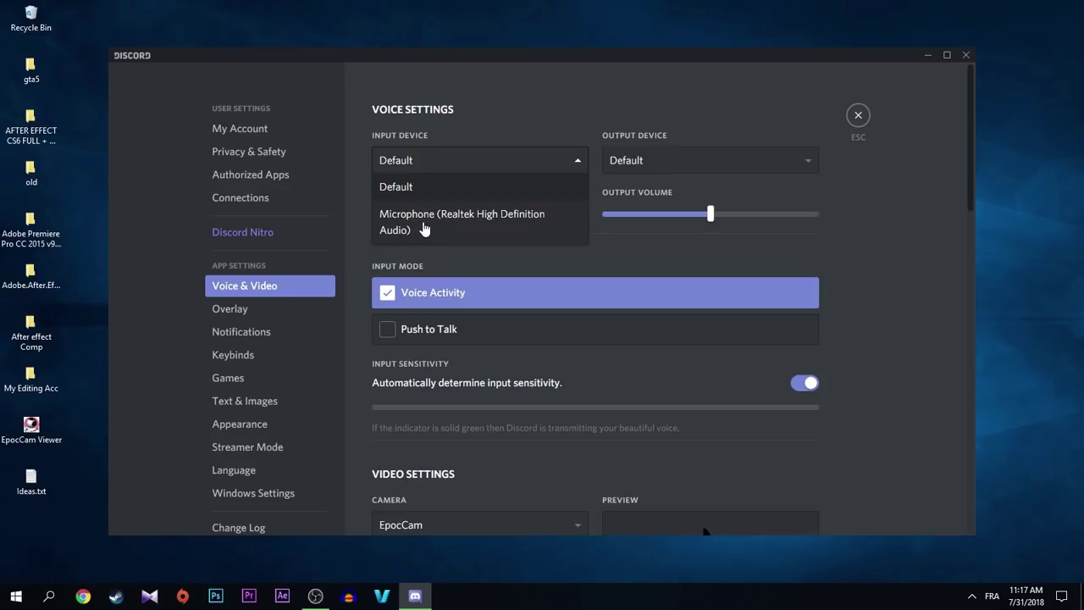
Step: Select Microphone (Realtek High Definition Audio) as Discord's input device
left_click(425, 227)
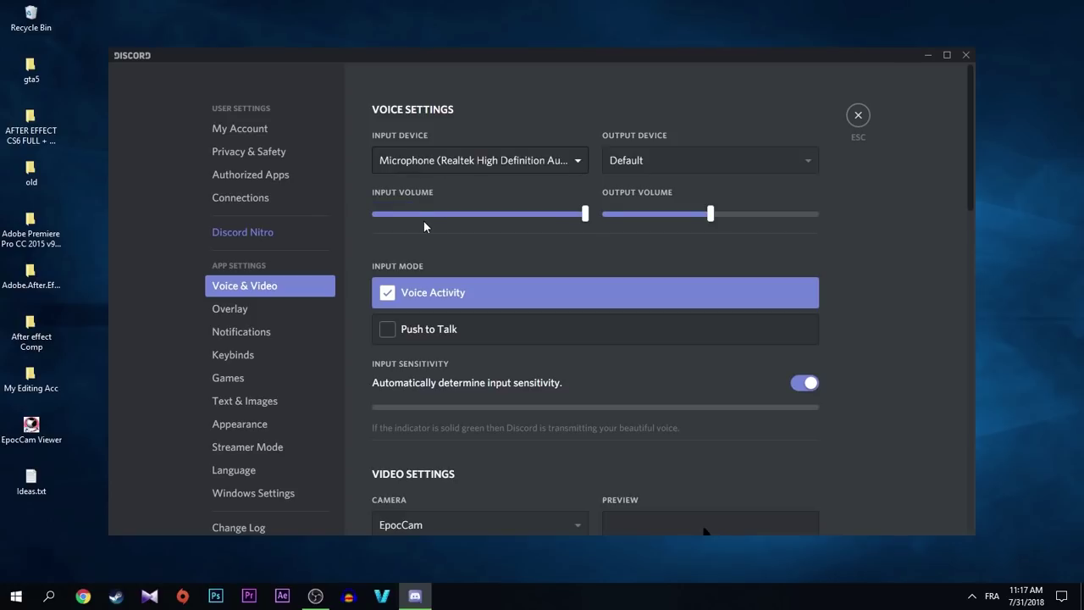
mouse_move(587, 214)
scroll(441, 269, "down", 1)
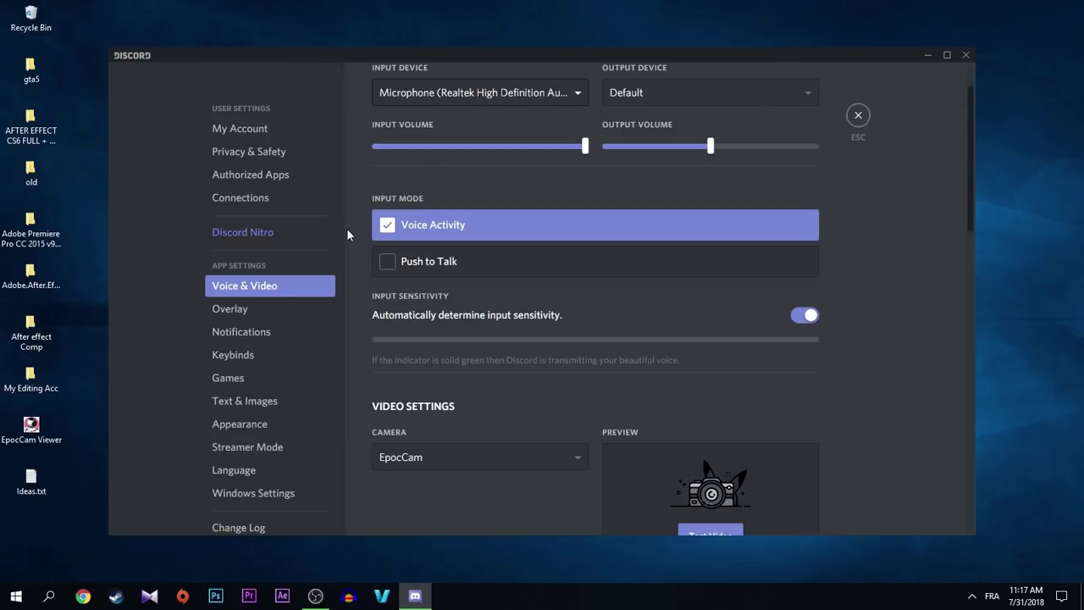
Step: Switch the input mode from Voice Activity to Push to Talk and record the A keybind
left_click(390, 267)
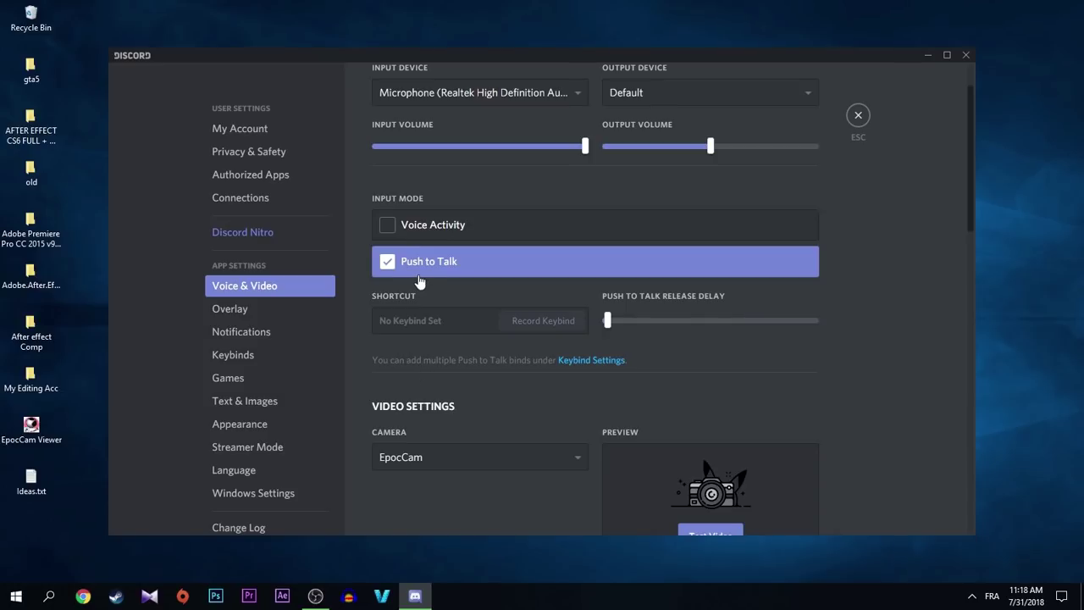
left_click(436, 328)
type("A")
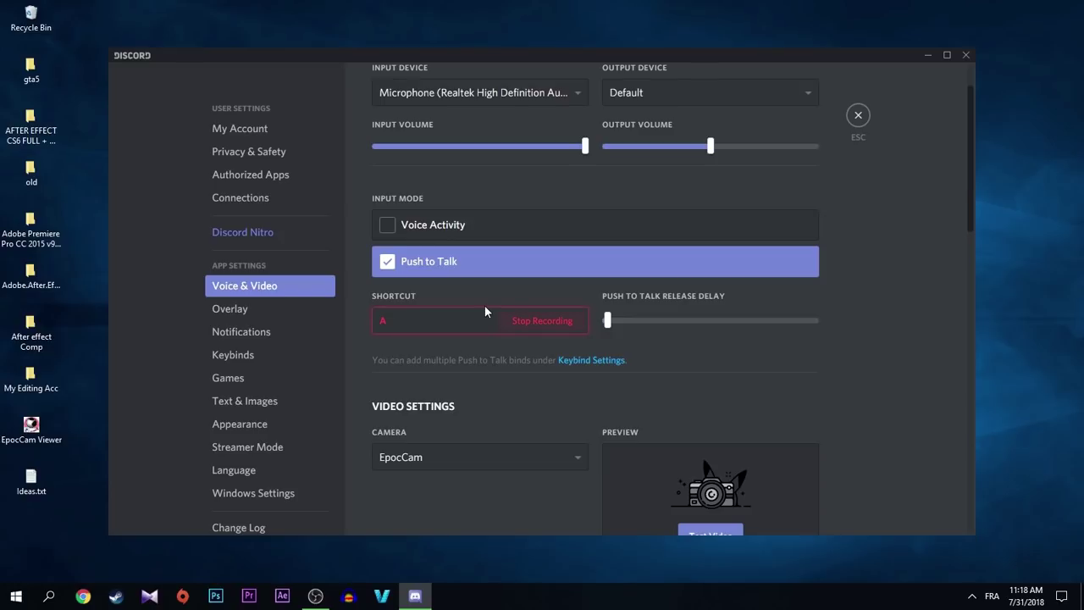
scroll(452, 401, "down", 3)
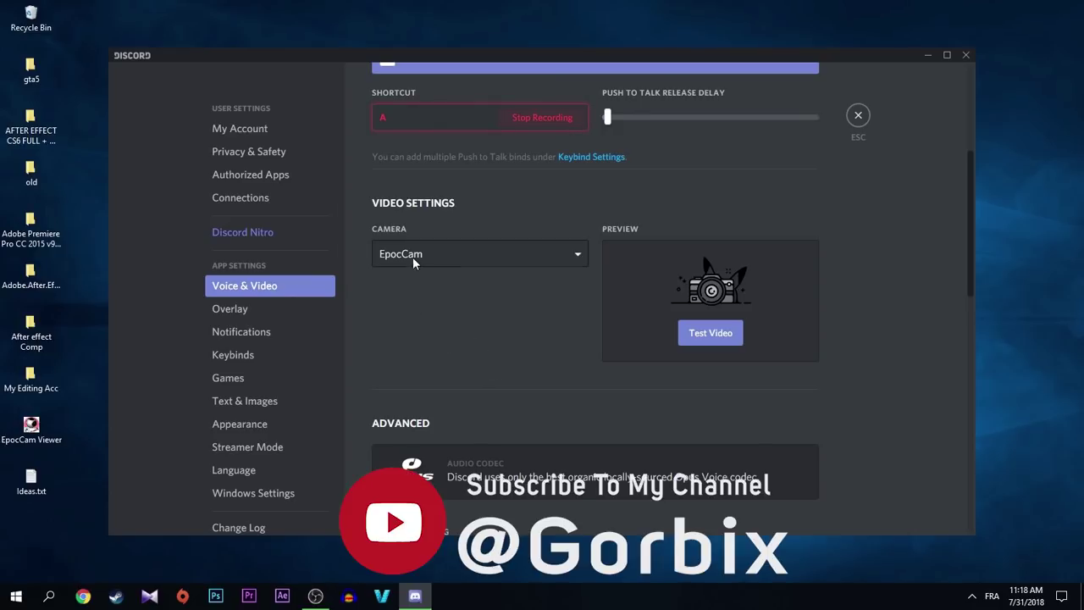
Step: Stop recording with A as the push-to-talk key, leave the camera on EpocCam, and exit settings
left_click(481, 254)
left_click(481, 254)
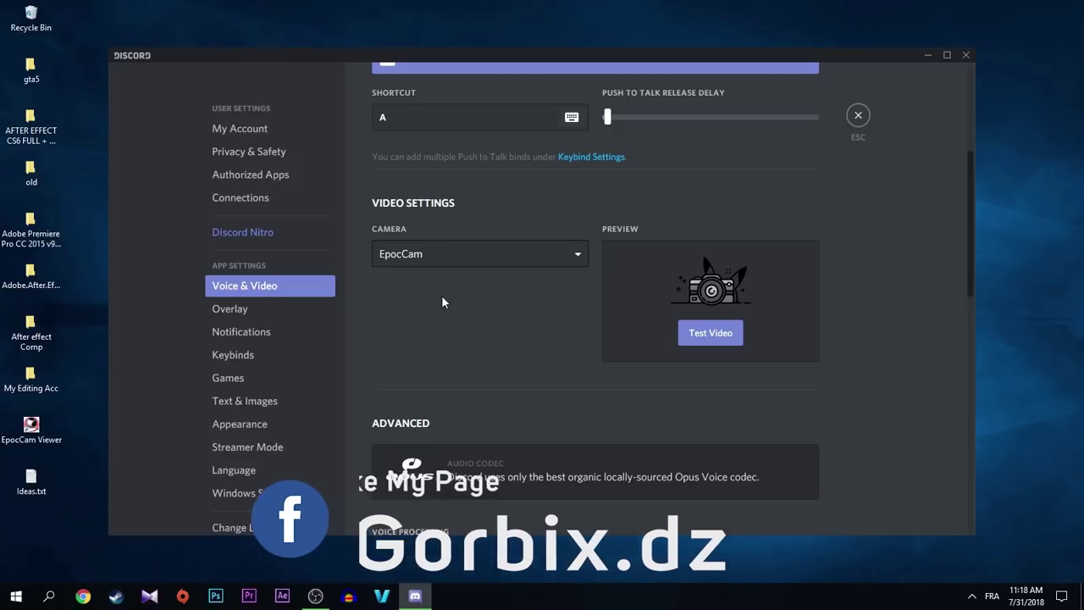
scroll(560, 161, "up", 3)
left_click(858, 119)
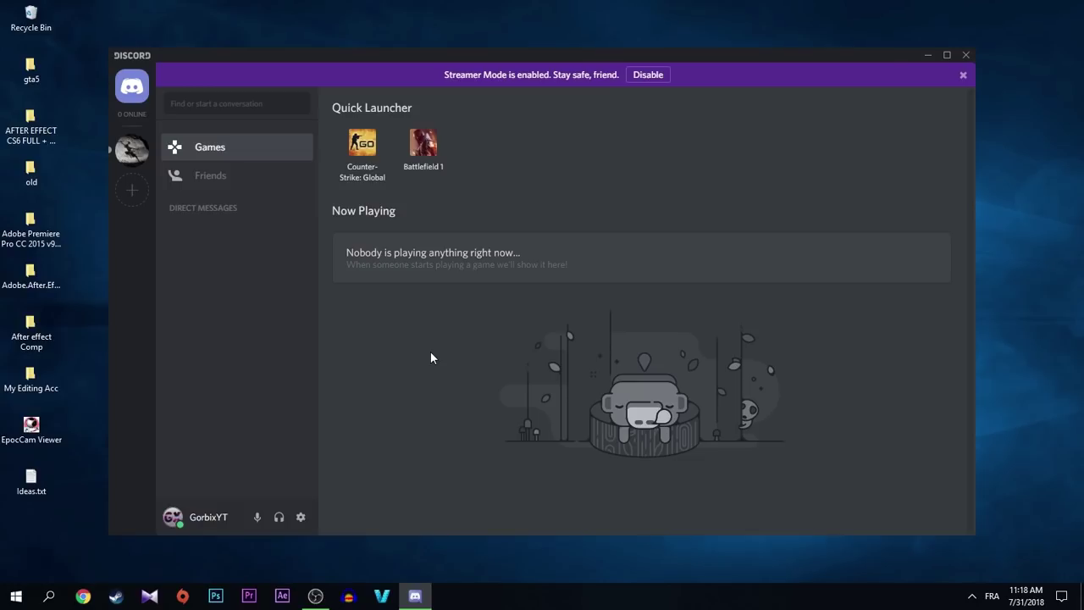
left_click(131, 161)
Step: Scroll through #musique on PropaganDa to read the music bot's now-playing messages
scroll(383, 401, "down", 3)
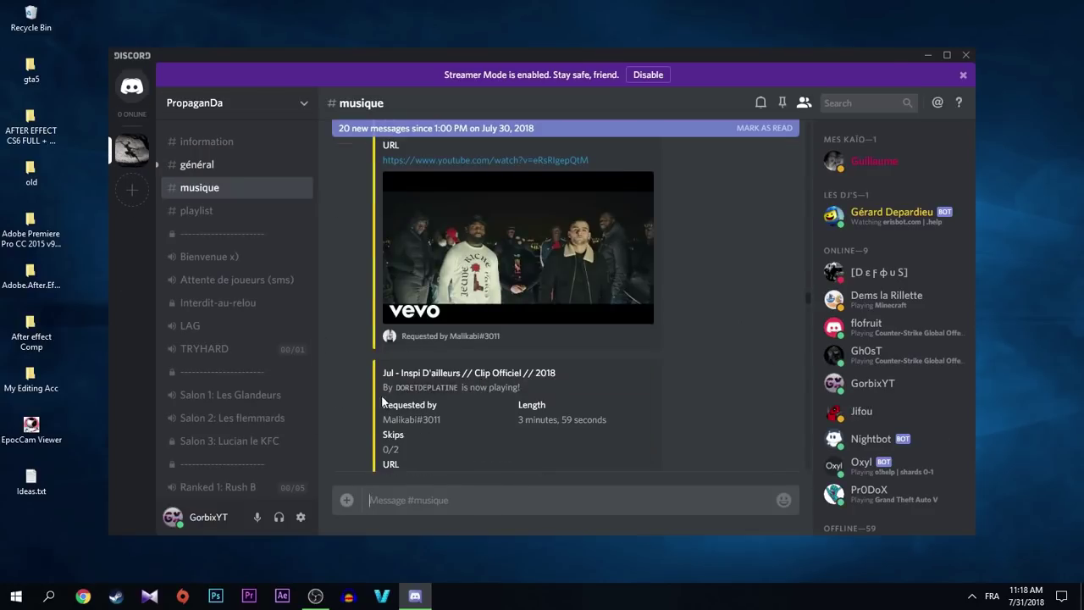
scroll(259, 291, "down", 2)
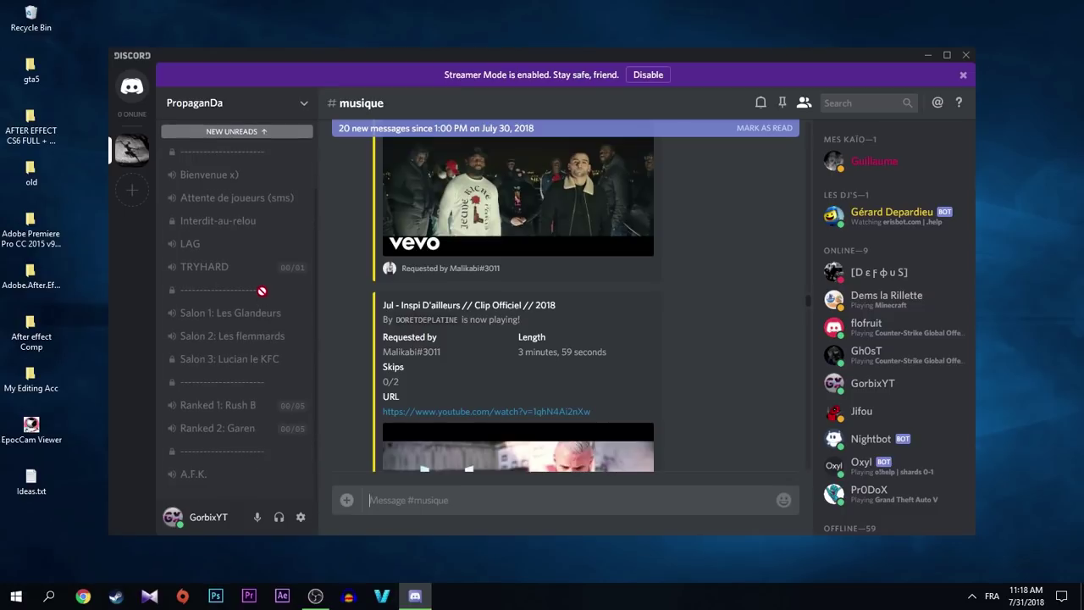
scroll(262, 291, "up", 2)
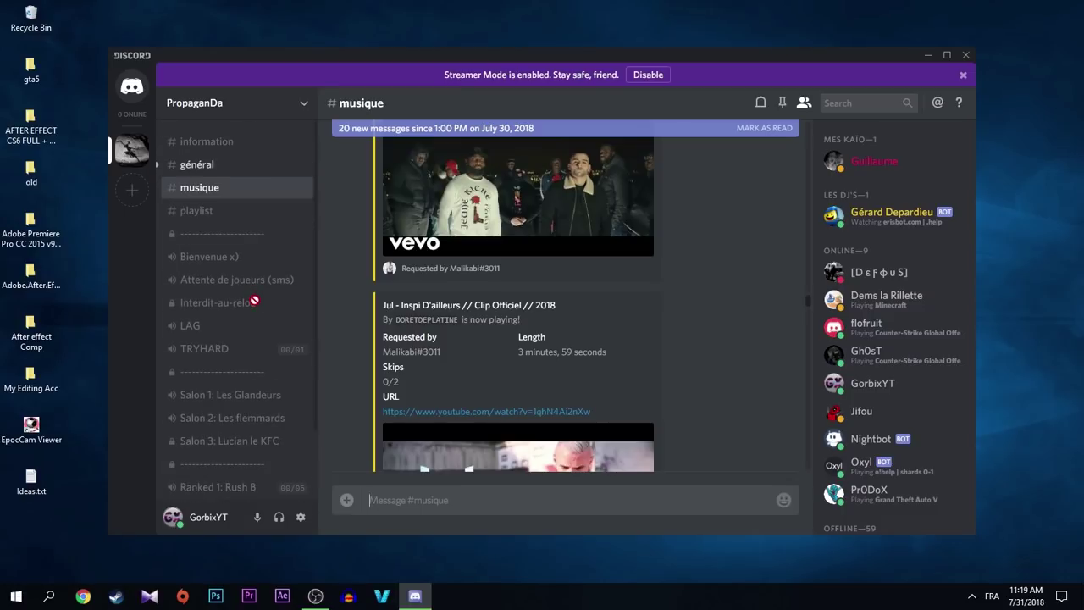